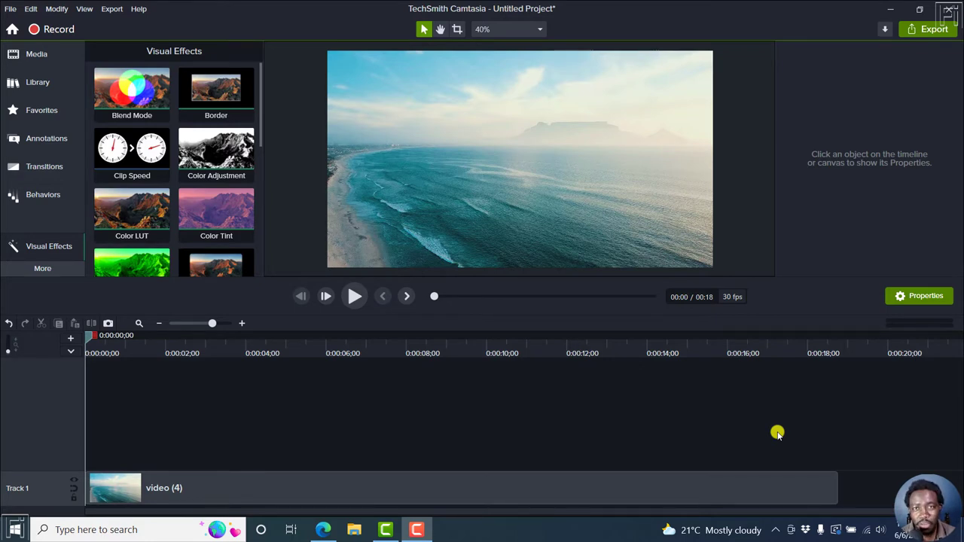
Replace video (4) on Track 1 with video (5).mp4 from the Media Bin
click(32, 57)
drag(179, 483, 176, 480)
key(Delete)
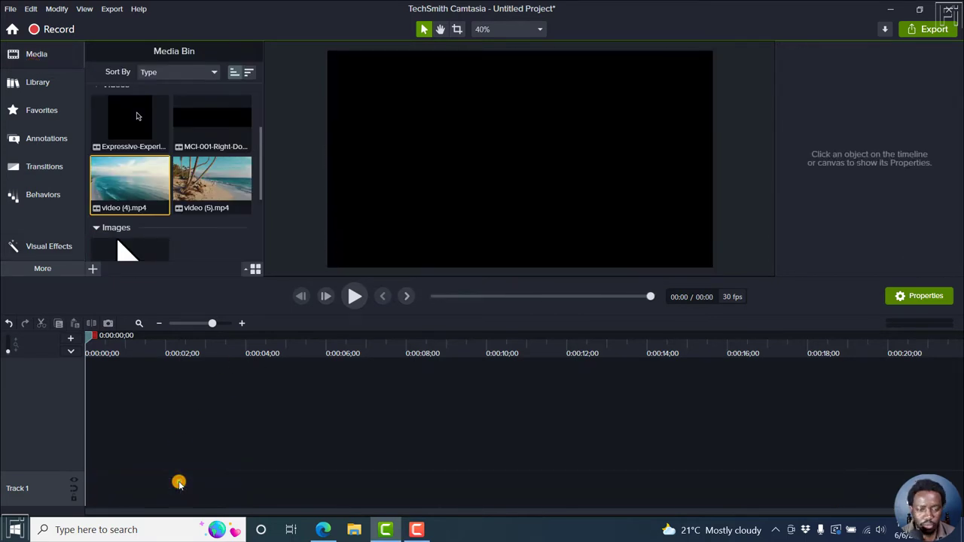
drag(204, 185, 69, 478)
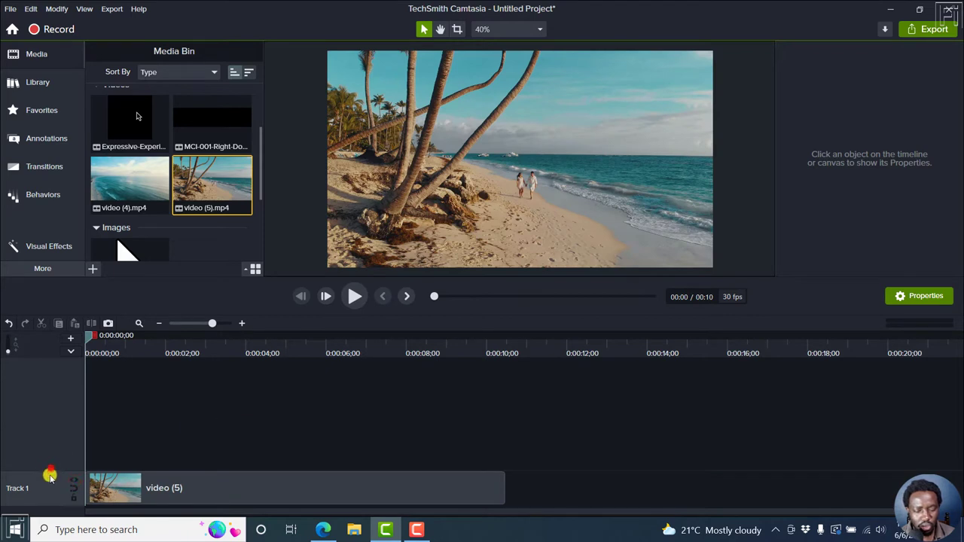
Make Track 1 taller and preview the new beach clip
drag(49, 469, 39, 409)
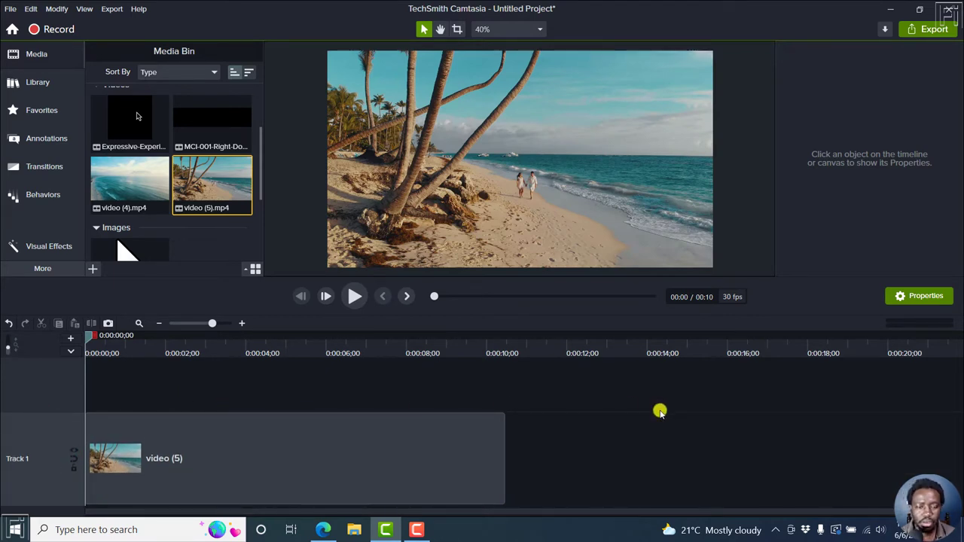
key(space)
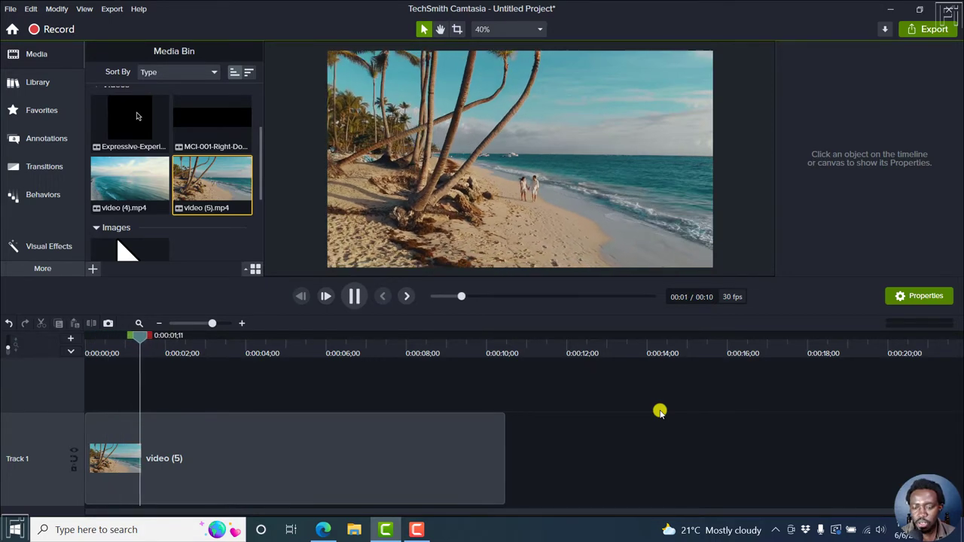
key(space)
Select the video (5) clip to show its properties: Scale 50%, Opacity 100%, 1920×1080
click(324, 439)
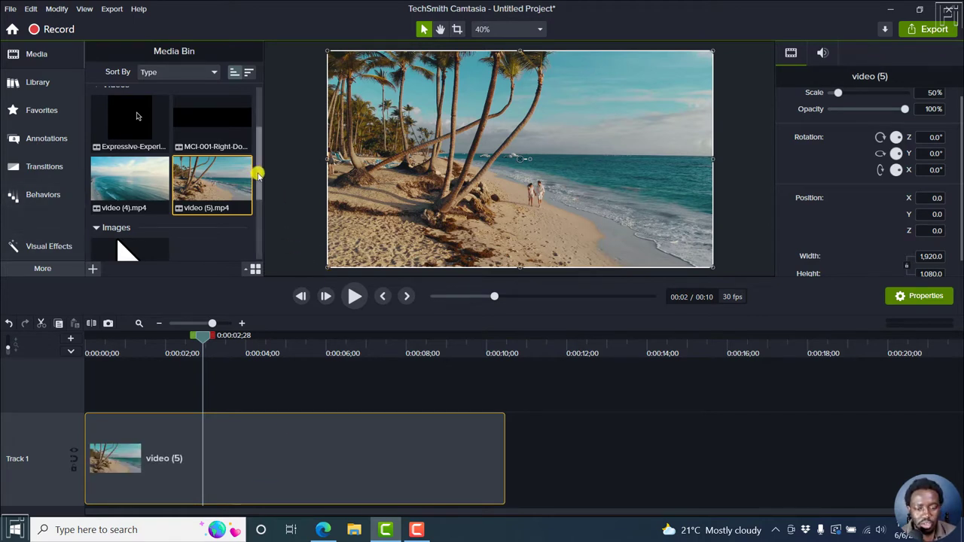
drag(258, 173, 260, 138)
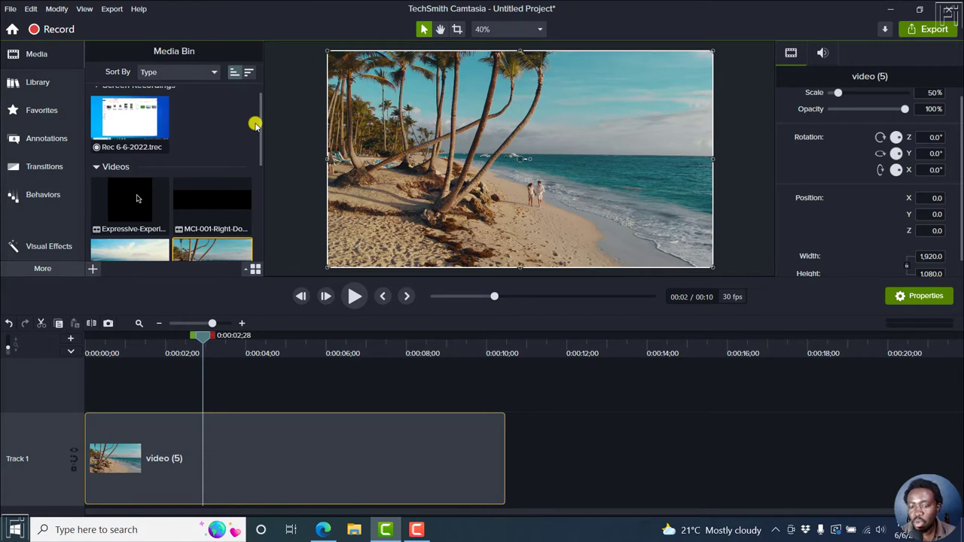
click(256, 435)
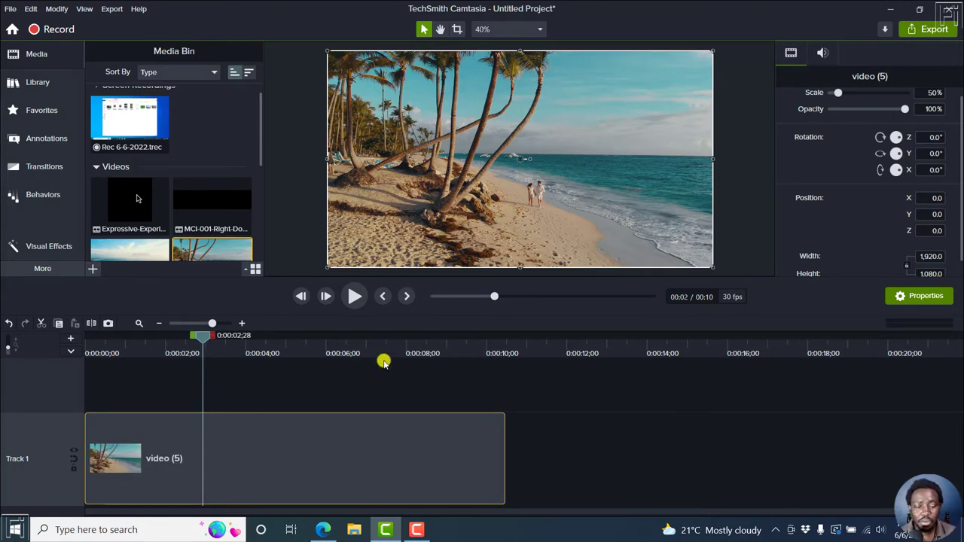
Apply the Cursor Path visual effect to the video (5) clip and expand its effects tray
click(47, 252)
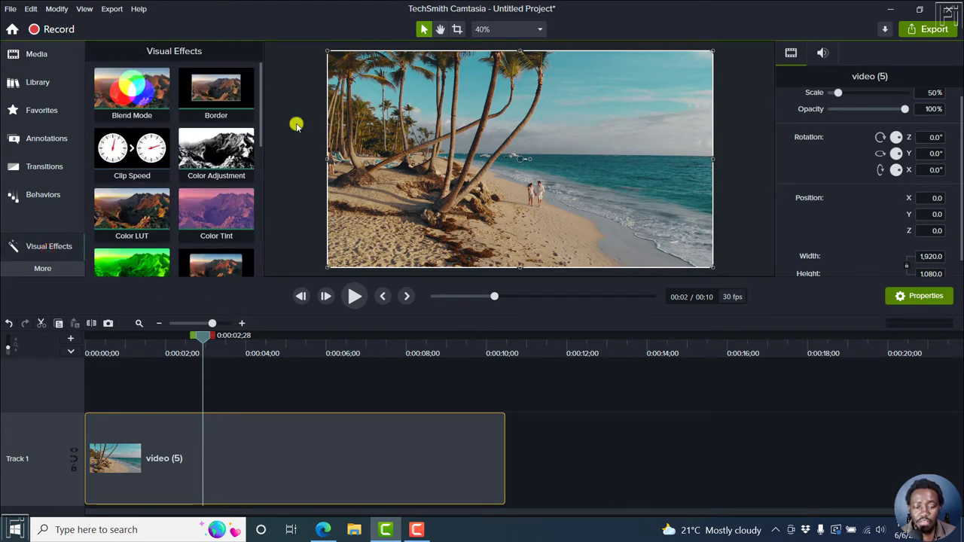
drag(261, 81, 258, 137)
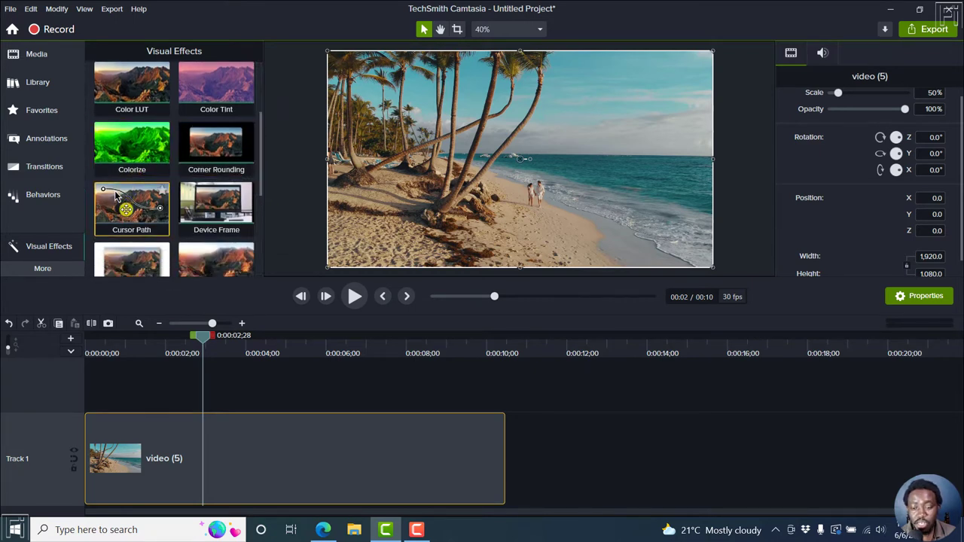
drag(125, 209, 168, 435)
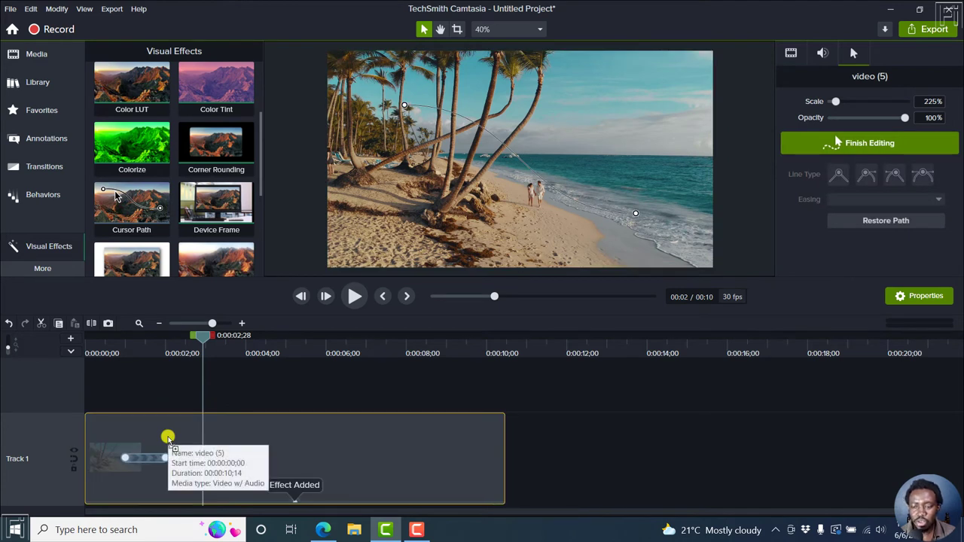
click(295, 502)
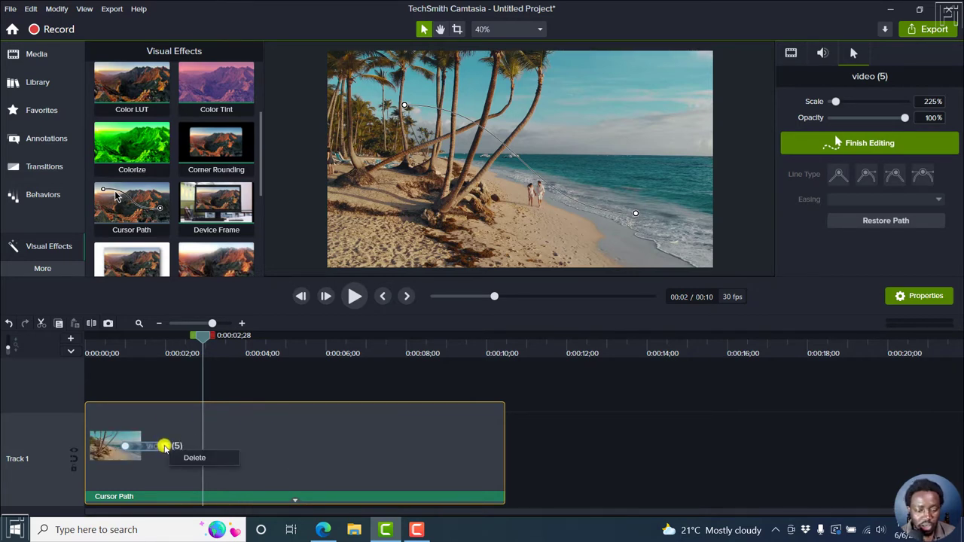
key(Delete)
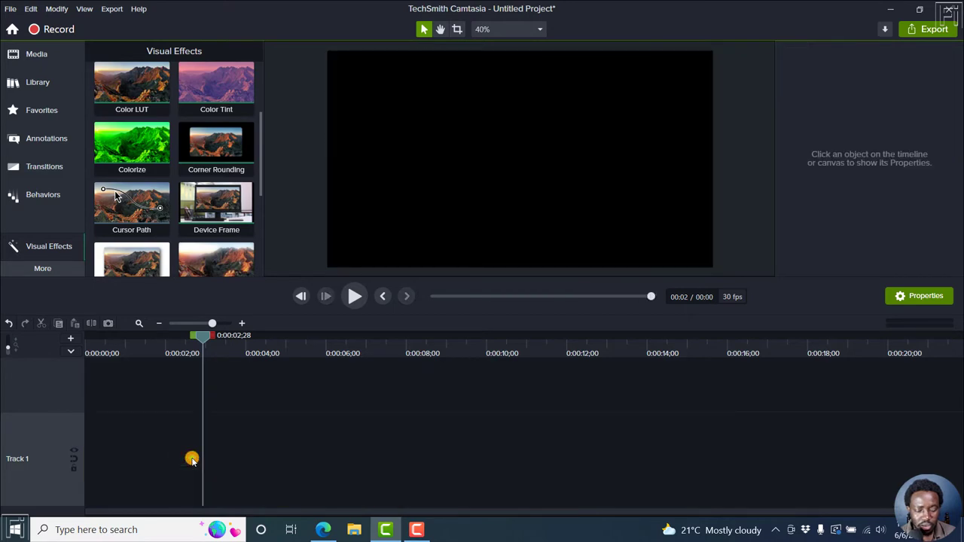
key(ctrl+z)
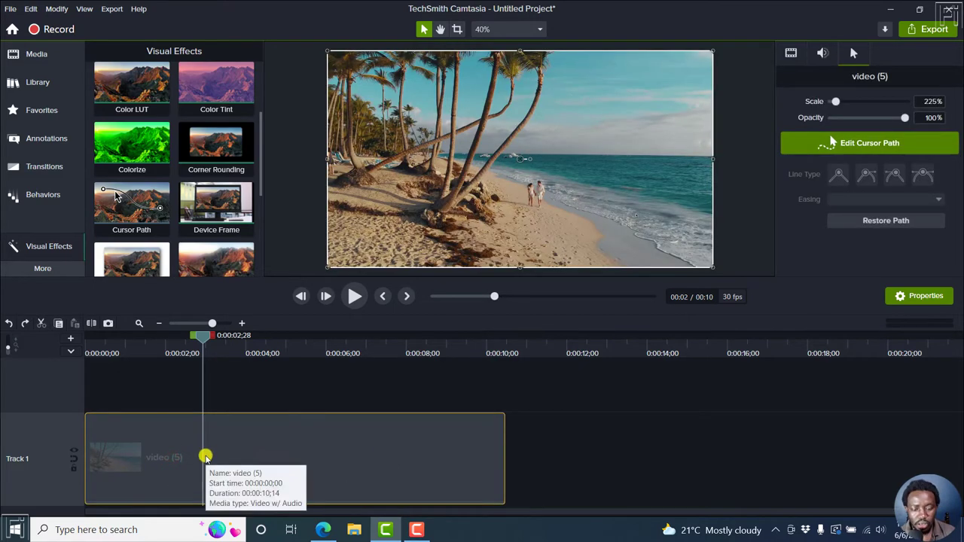
Scrub the preview to 0:04;19 and bring up the Cursor Path properties
drag(194, 339, 208, 411)
click(295, 498)
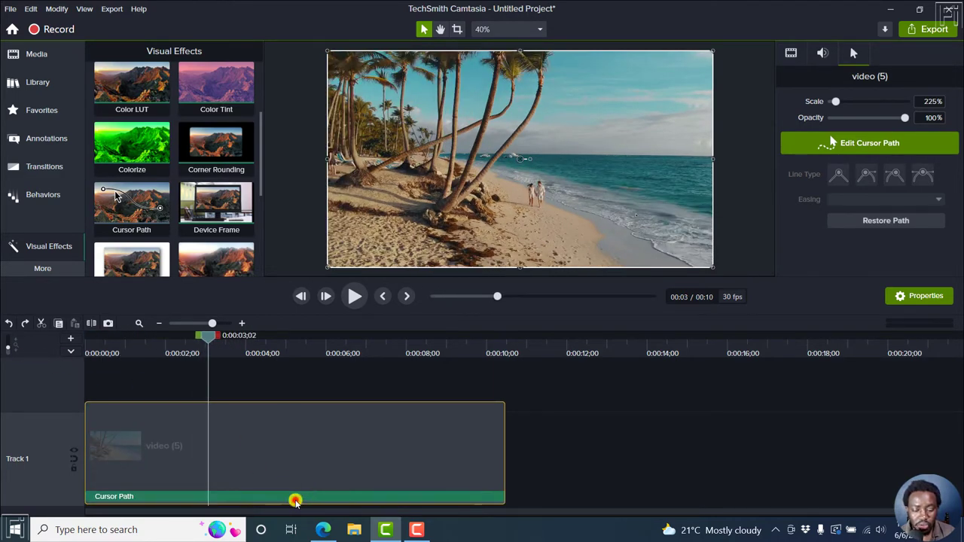
drag(209, 339, 272, 401)
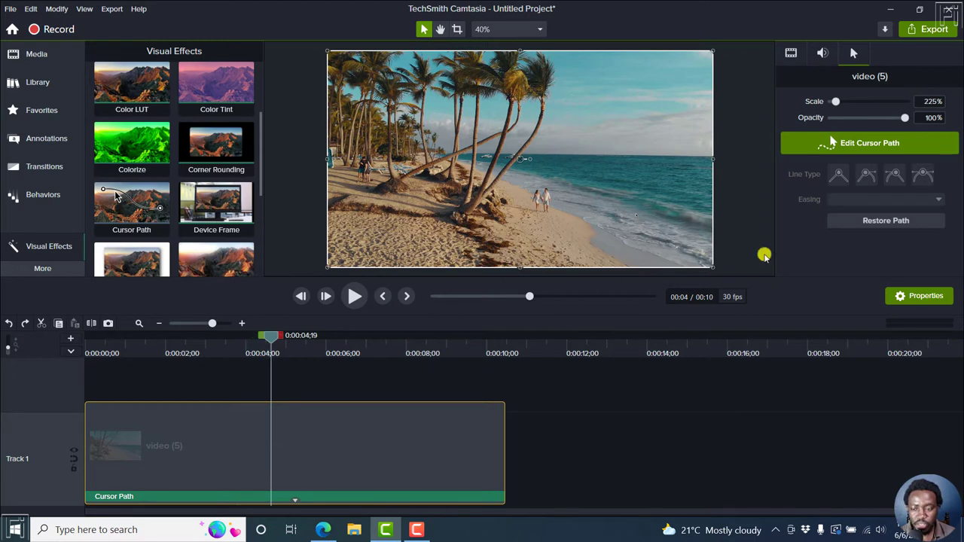
click(861, 144)
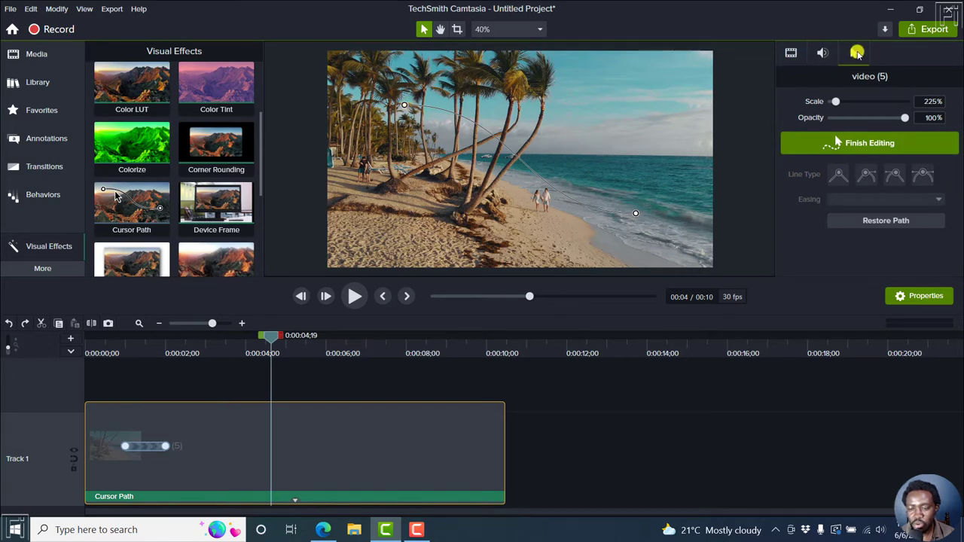
click(792, 56)
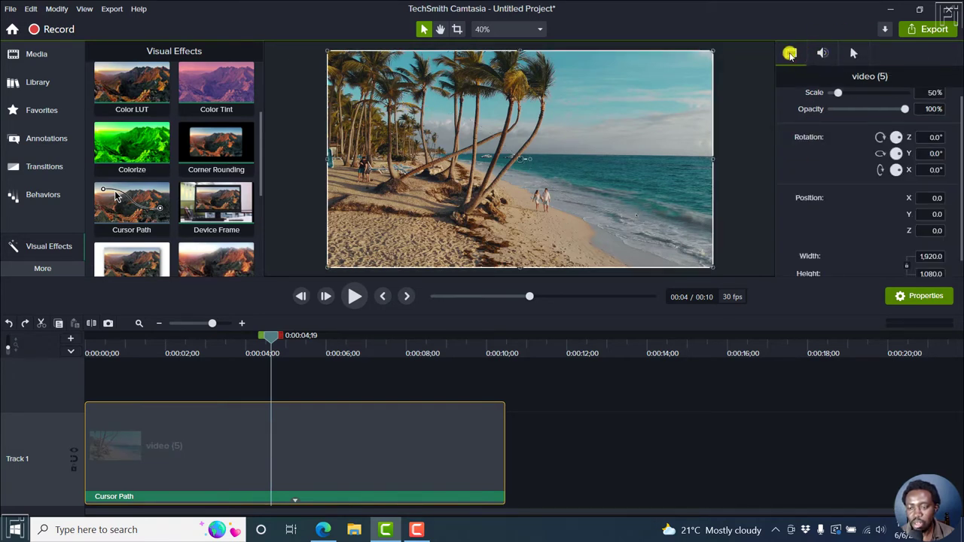
click(822, 52)
click(854, 53)
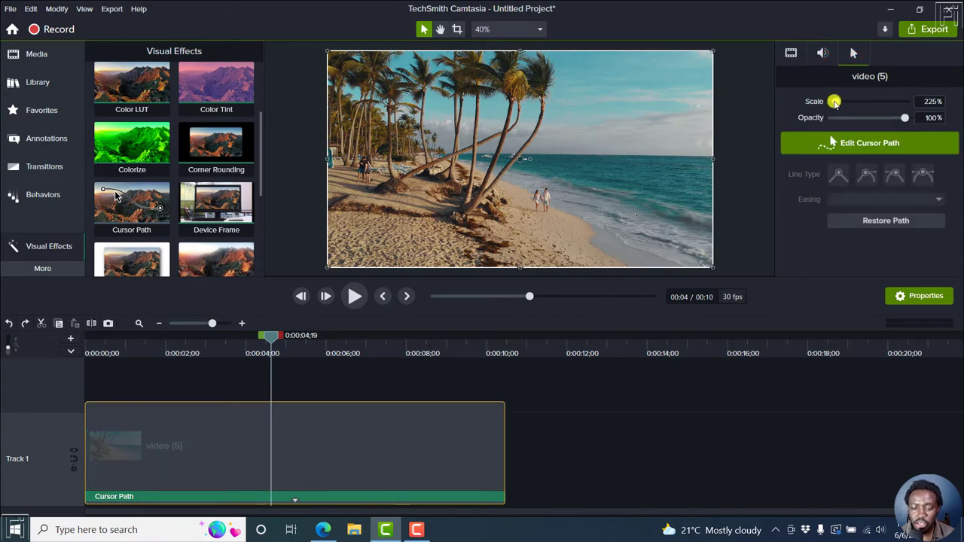
Preview the cursor at 1,165% scale, then reset it to the default 225%
drag(834, 103, 872, 107)
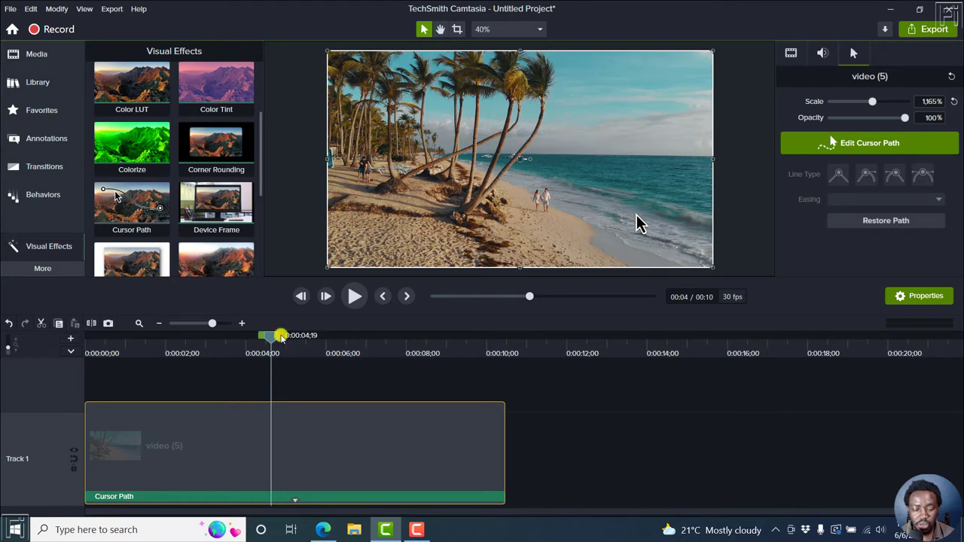
drag(280, 335, 90, 335)
key(space)
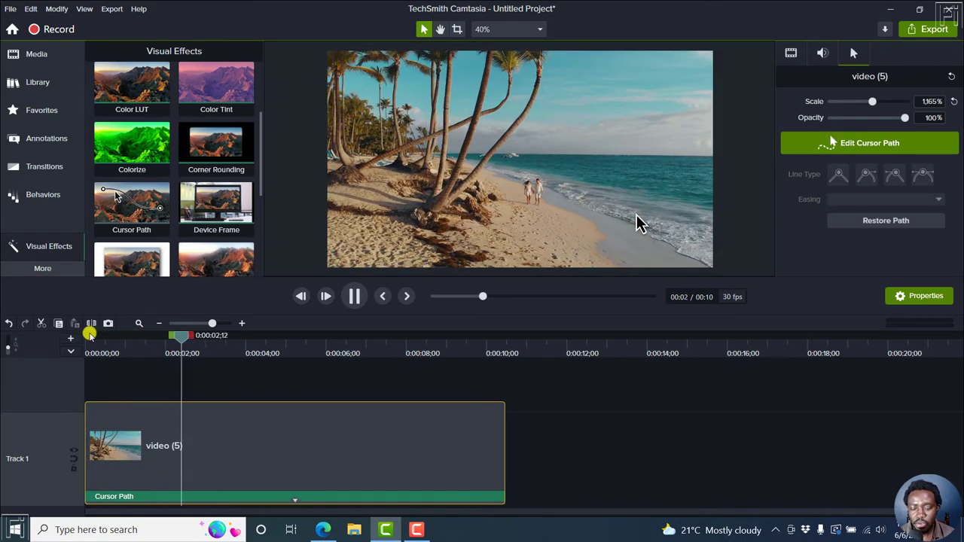
key(space)
drag(220, 444, 220, 445)
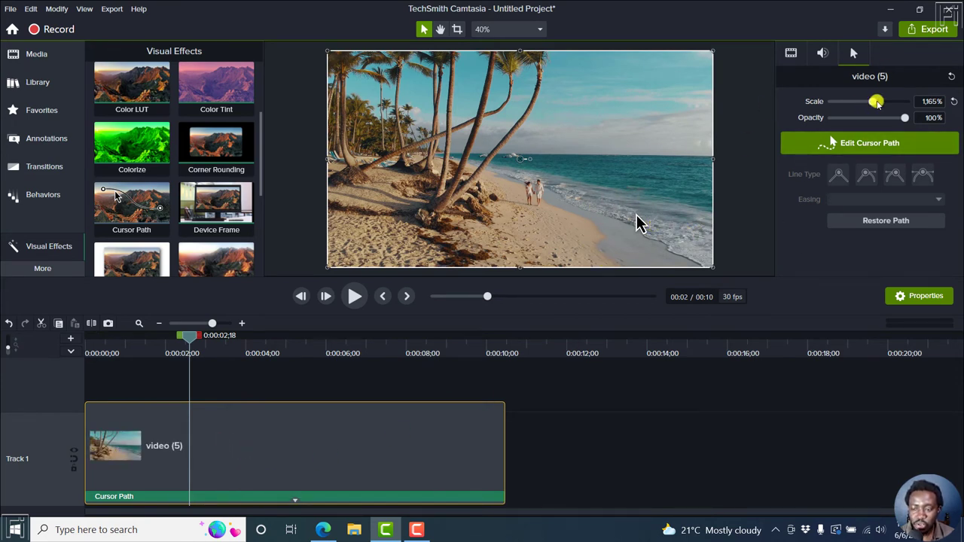
click(954, 103)
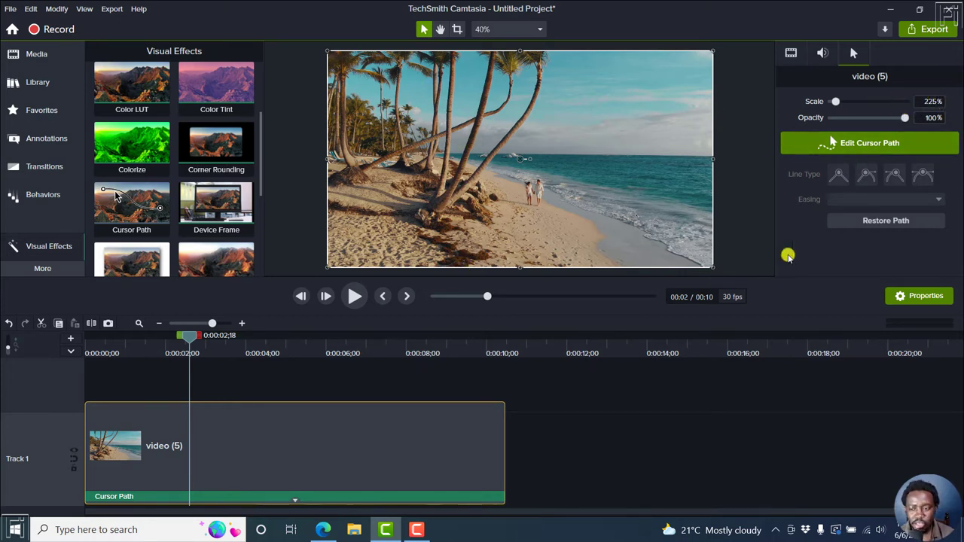
Move the cursor path's start point to the top-left and bend its curve toward the beach
click(889, 141)
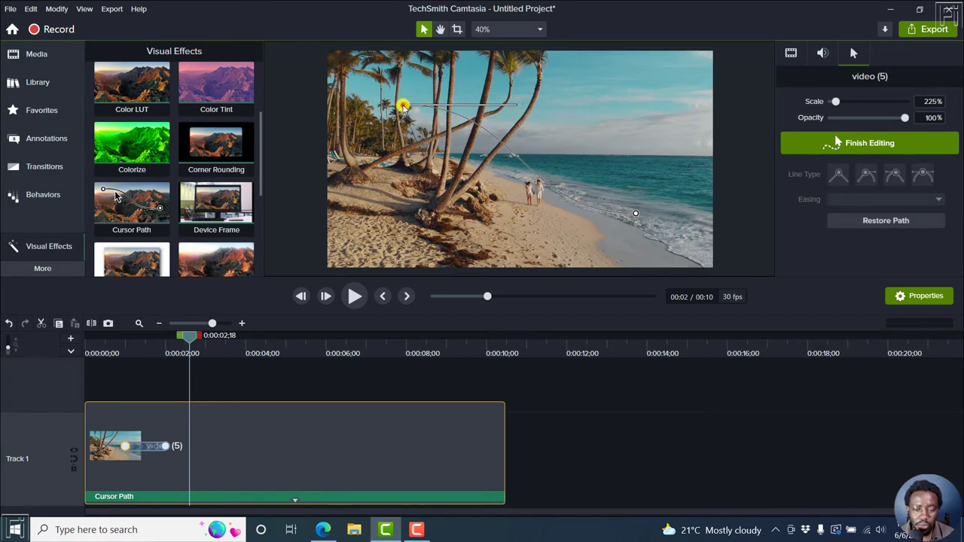
drag(403, 104, 345, 65)
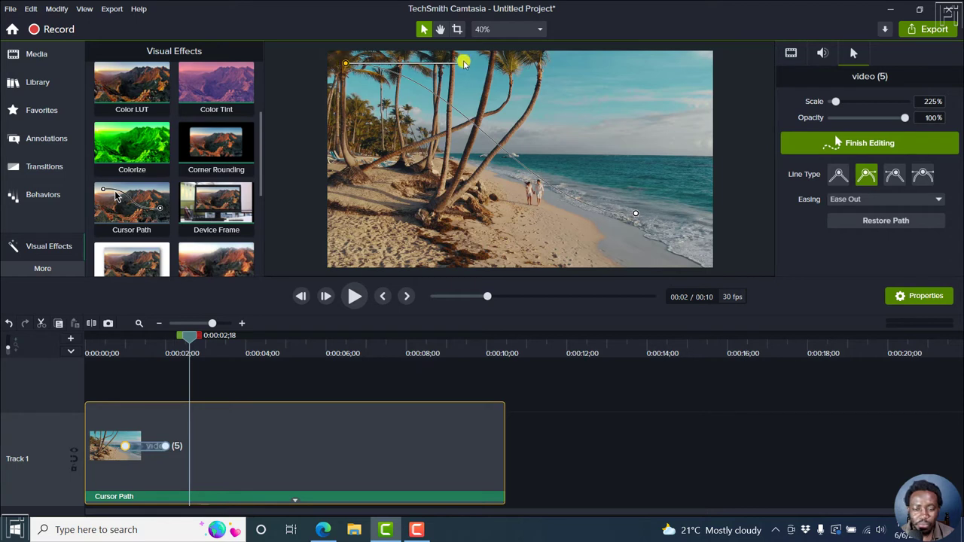
click(345, 63)
drag(461, 65, 356, 226)
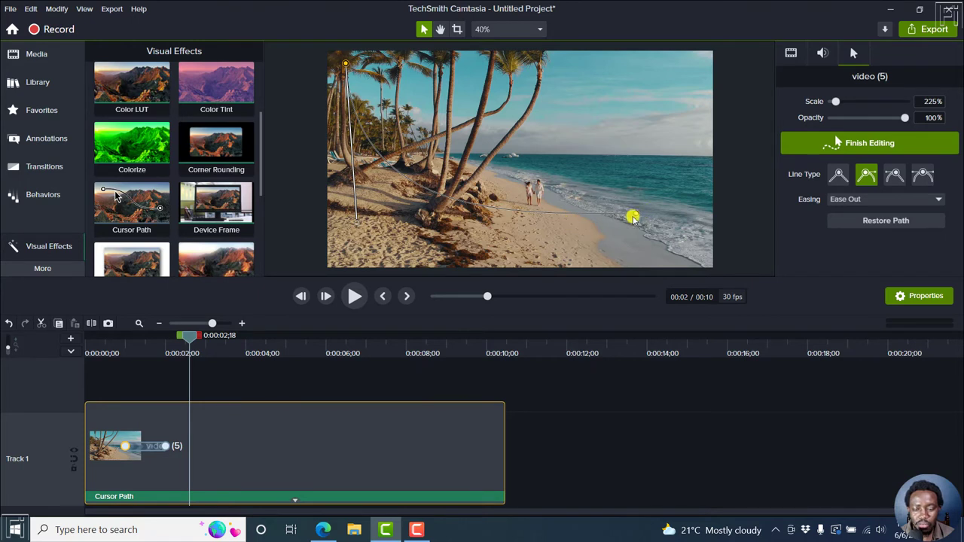
Move the path's end point to the surf and reshape its curve, undoing a timeline lengthening
drag(636, 216, 680, 240)
drag(564, 247, 582, 256)
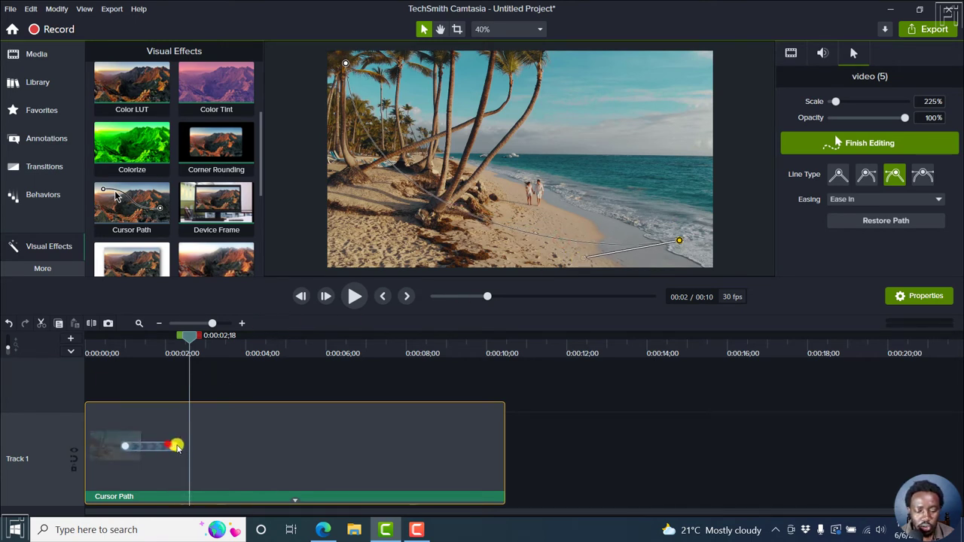
drag(179, 448, 465, 450)
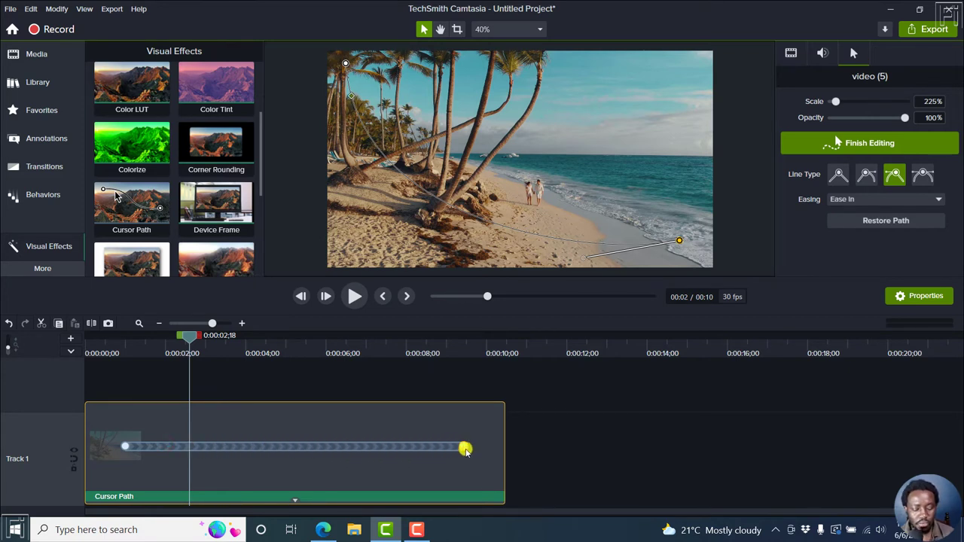
key(ctrl+z)
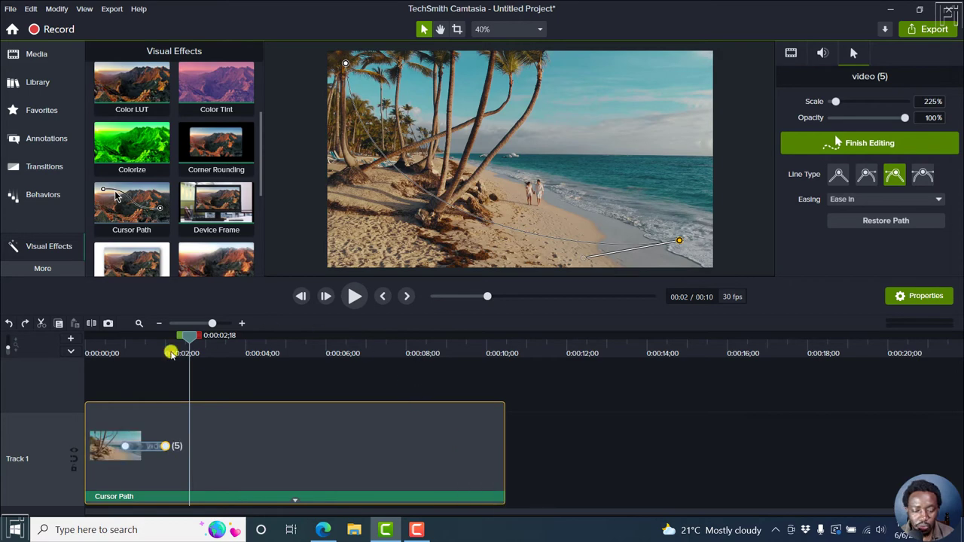
click(383, 299)
Preview the path, then enlarge the cursor to 1,088% scale
key(space)
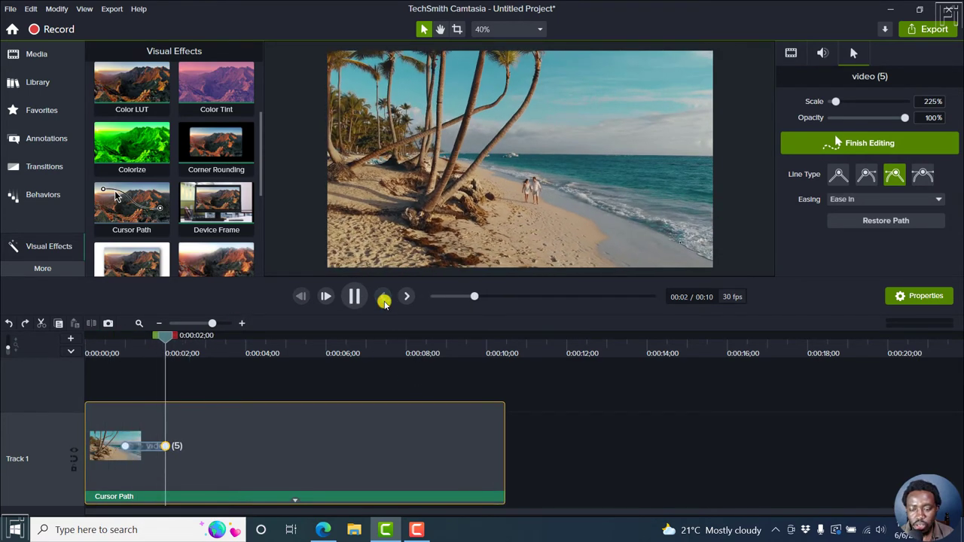
key(space)
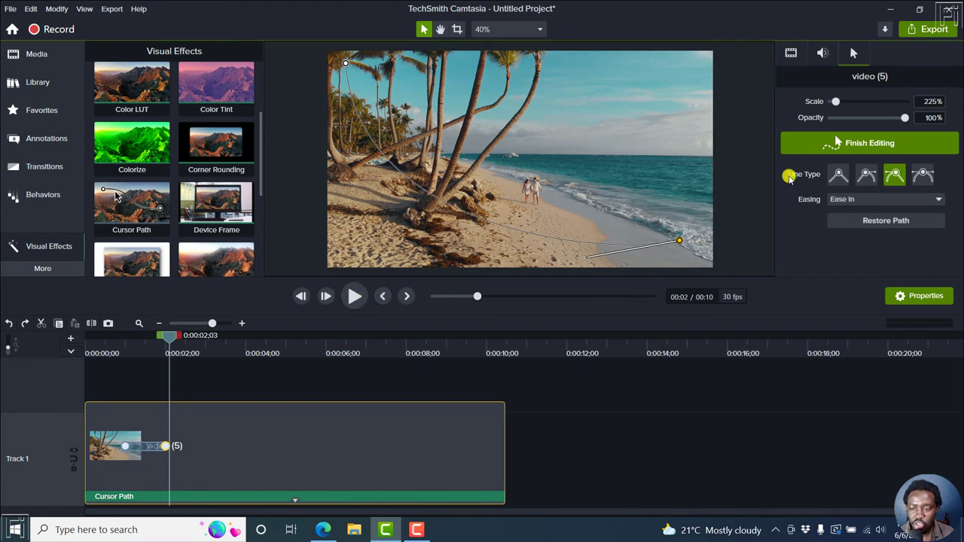
drag(842, 104, 872, 104)
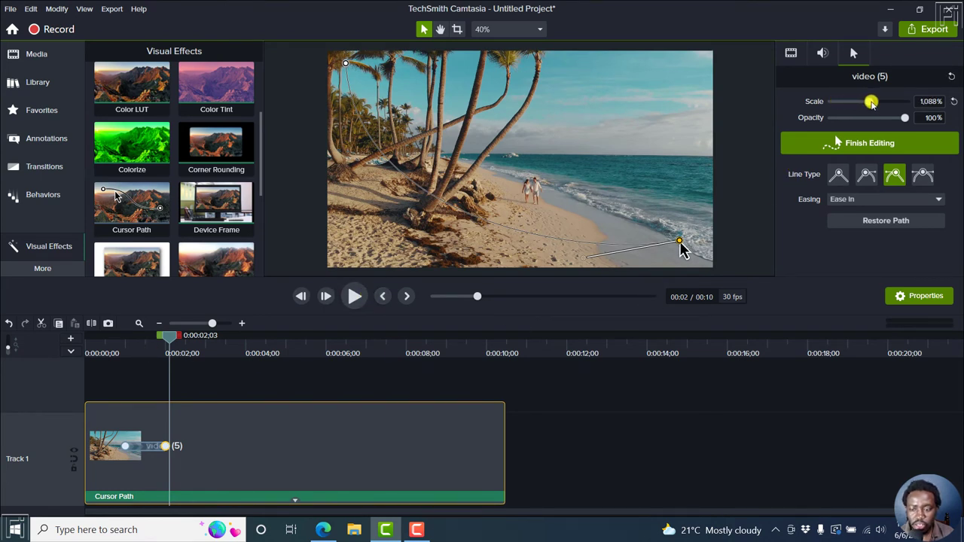
click(383, 297)
Stretch the Cursor Path animation to about eight seconds and replay it from the start
key(space)
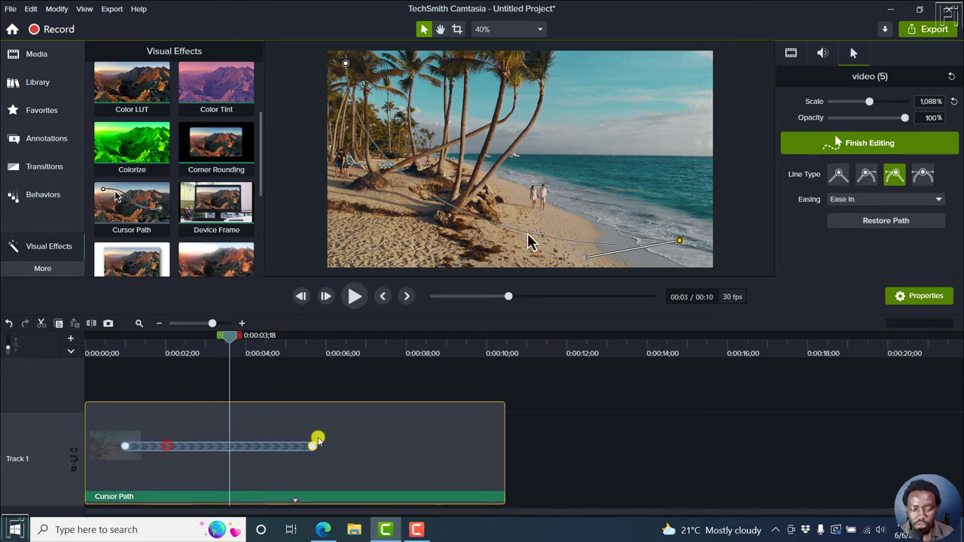
drag(322, 442, 430, 456)
click(383, 299)
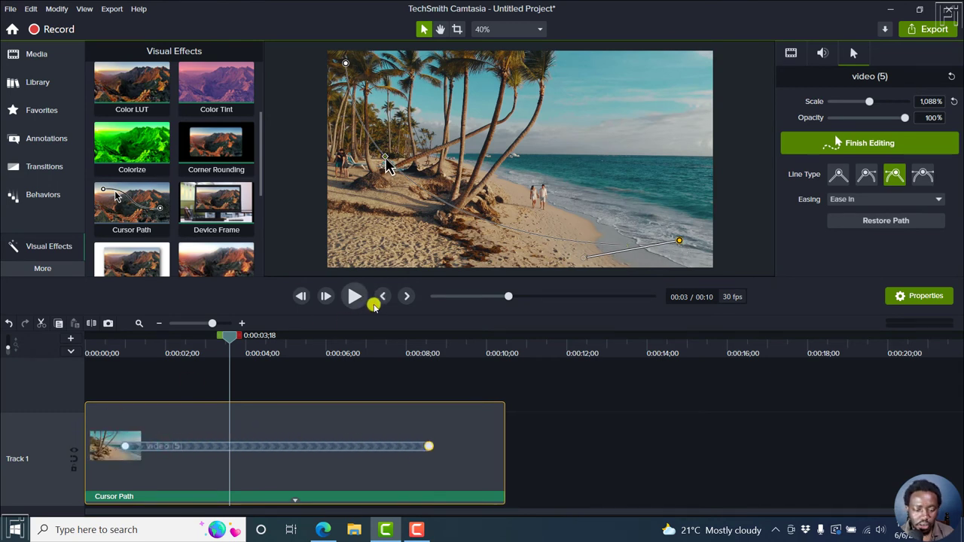
key(space)
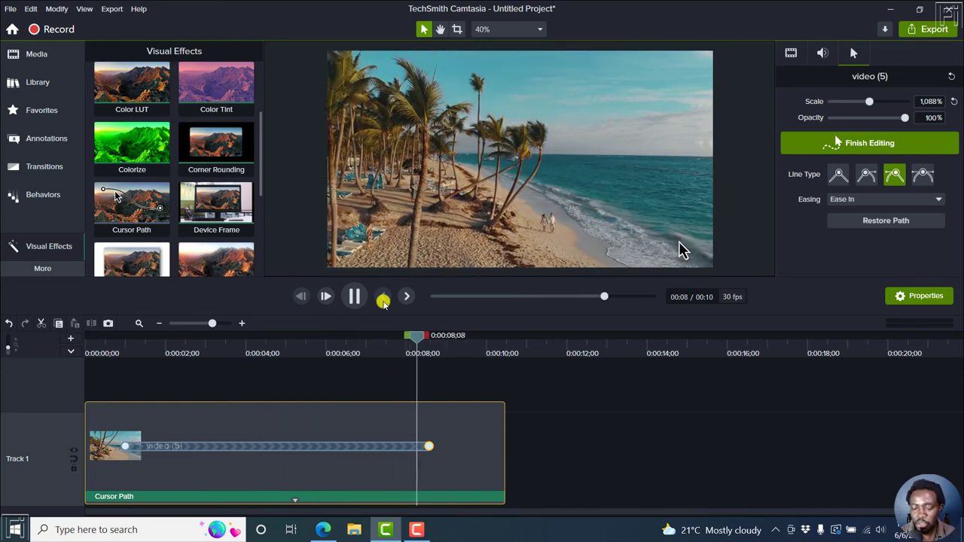
Keep Ease In easing on the cursor path and finish editing it
key(space)
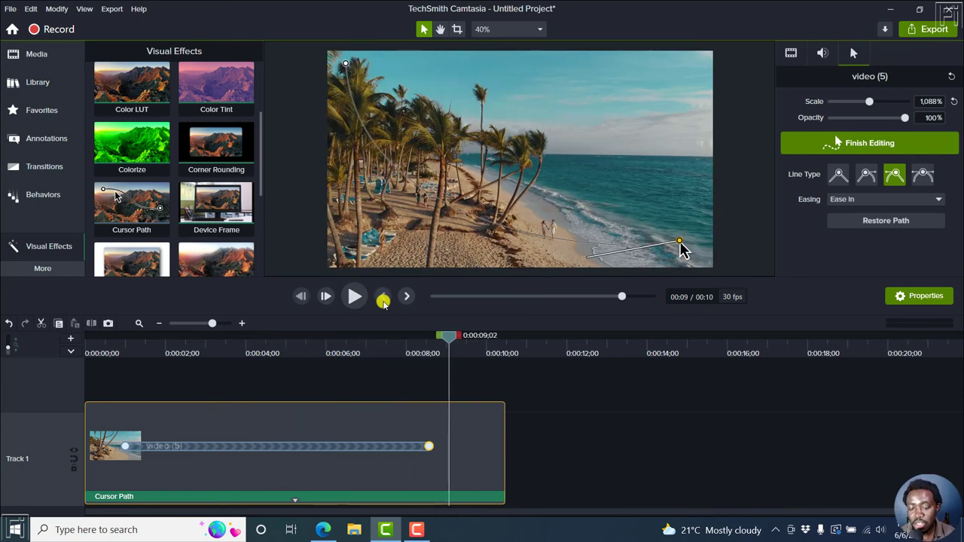
click(918, 199)
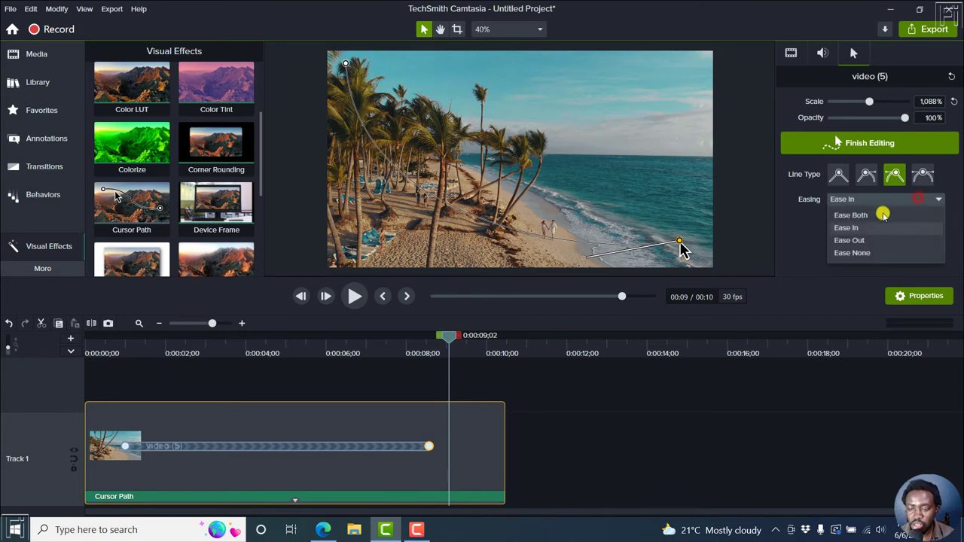
click(806, 222)
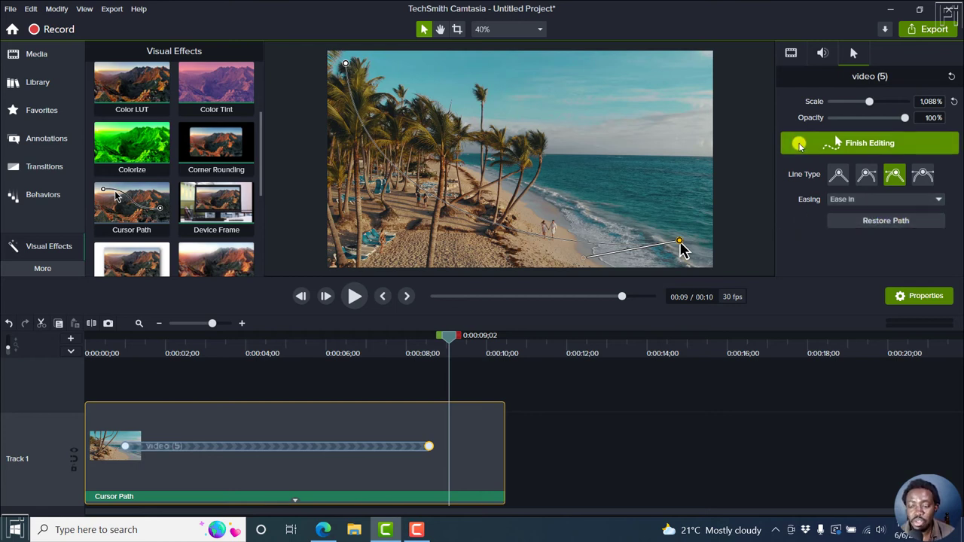
click(878, 144)
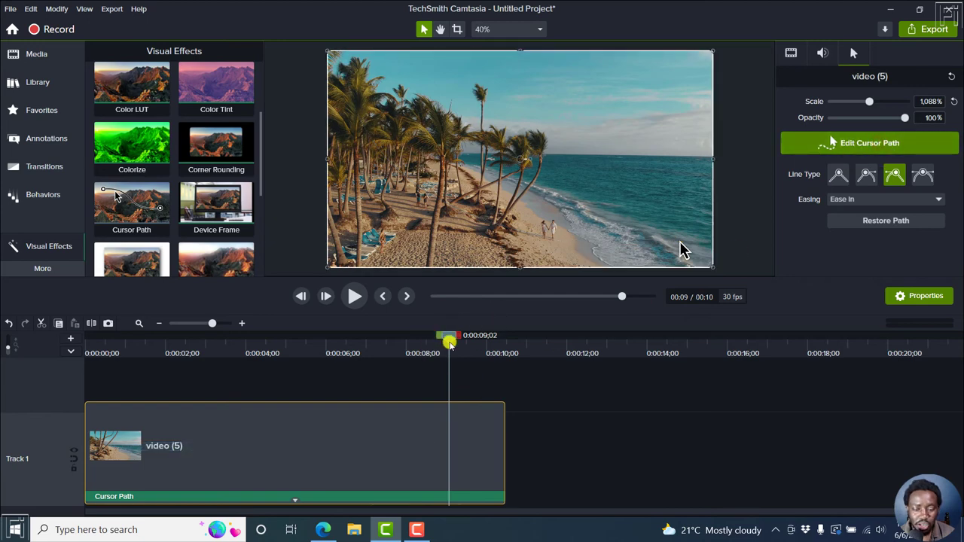
Return to the start, deselect the clip, and play the beach video through to 00:10
click(87, 352)
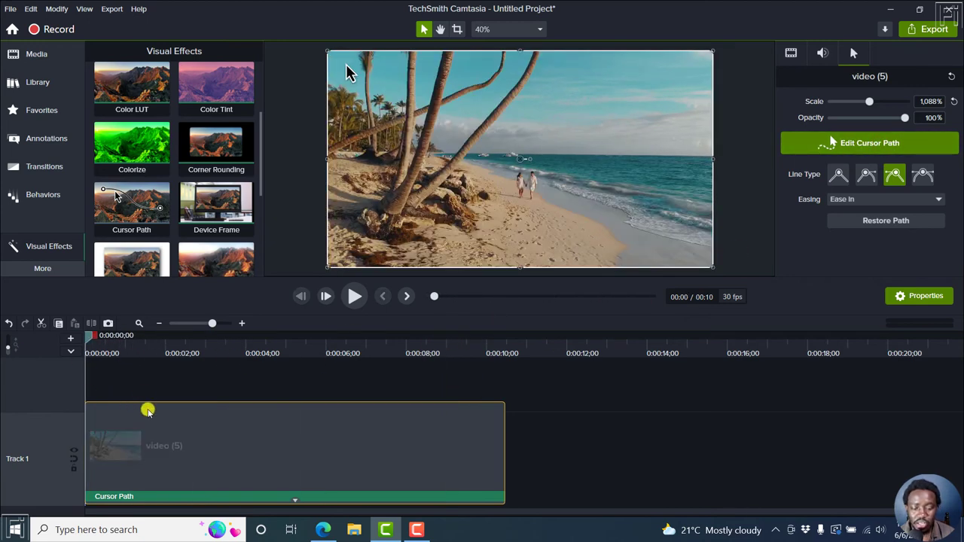
click(138, 368)
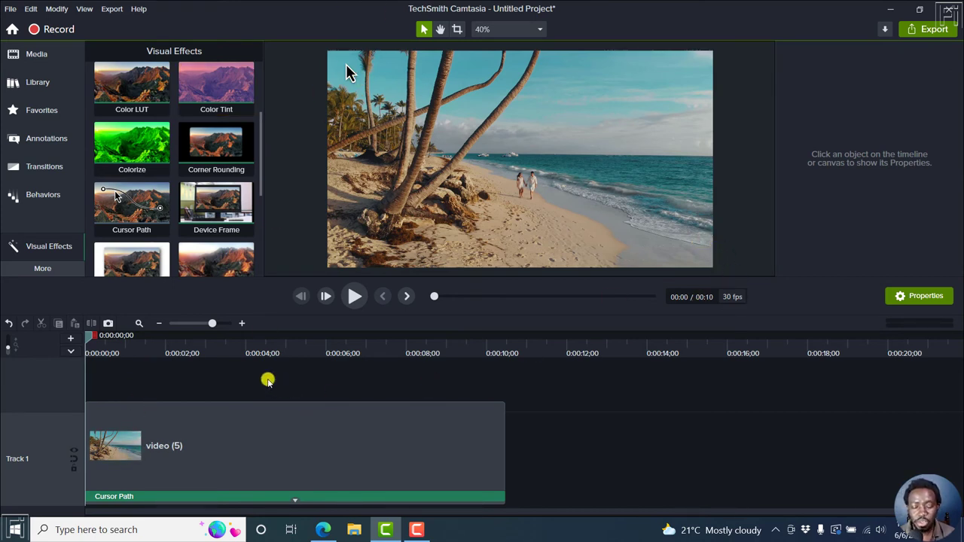
key(space)
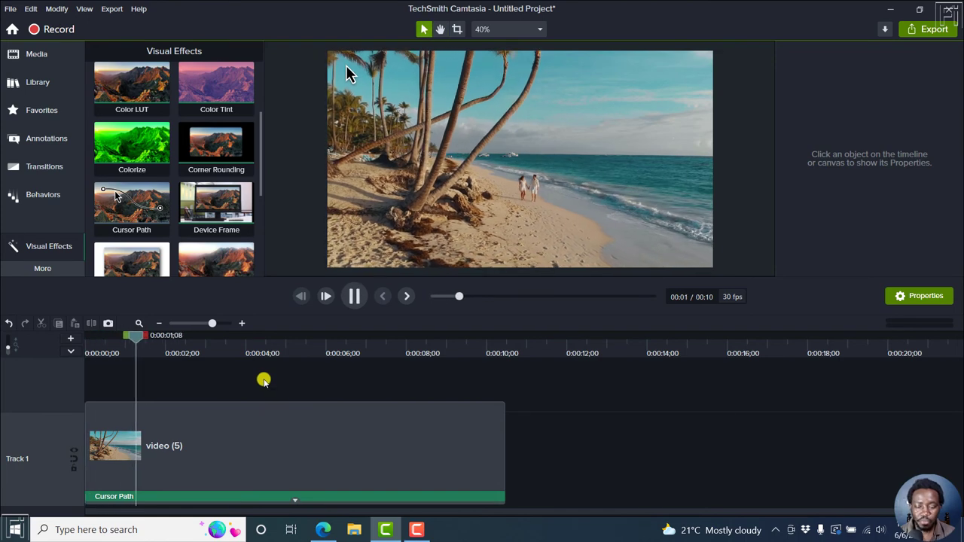